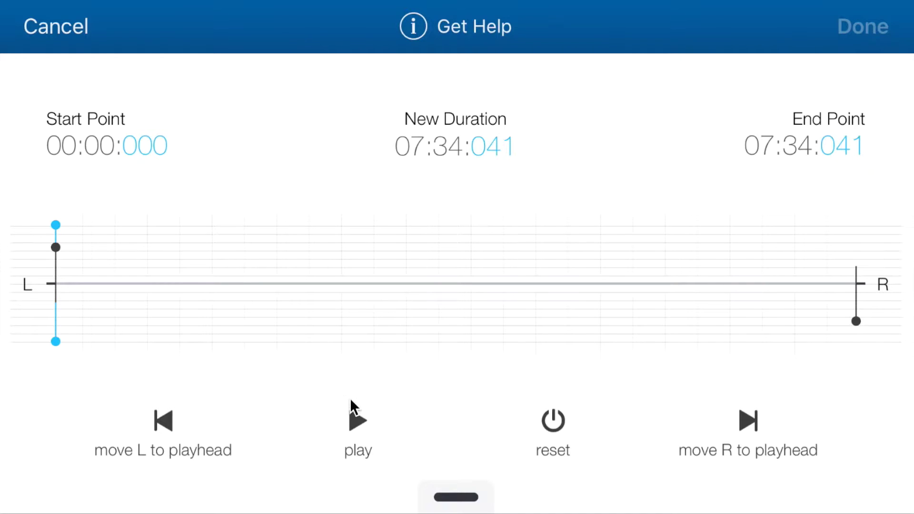
# Preview the 07:34:041 song, pausing and resuming it, and jump the playhead to about 02:13
pyautogui.click(356, 420)
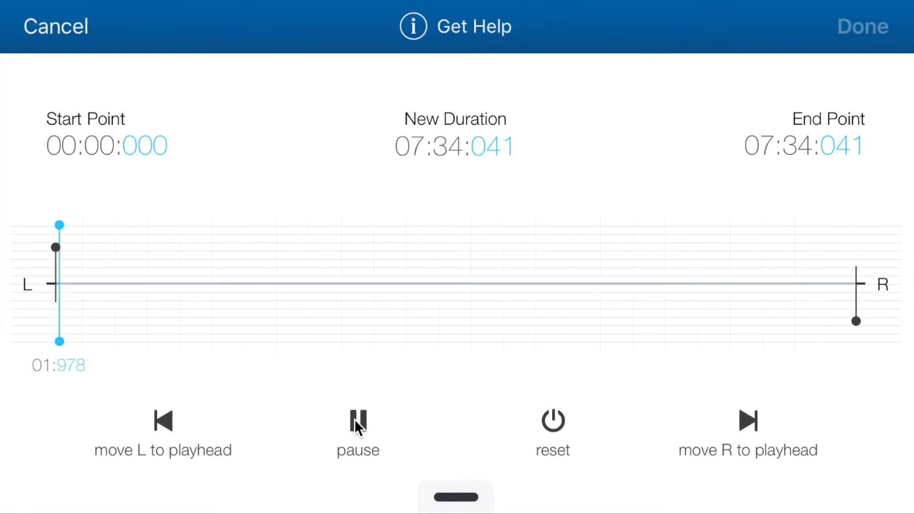
pyautogui.click(356, 420)
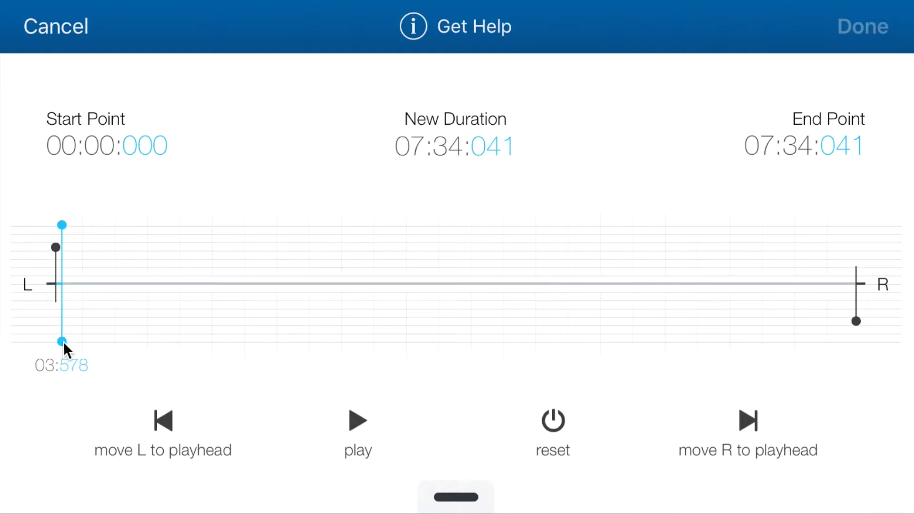
pyautogui.press('space')
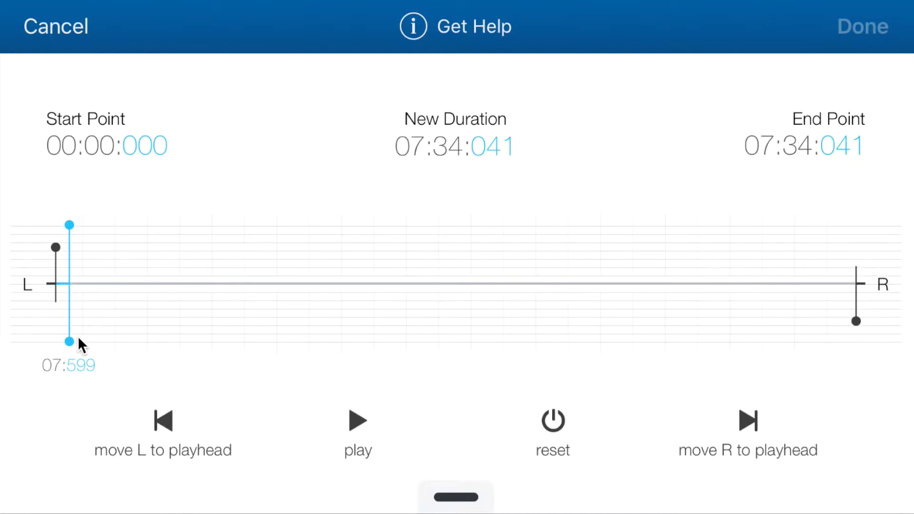
pyautogui.moveTo(71, 339); pyautogui.dragTo(394, 341)
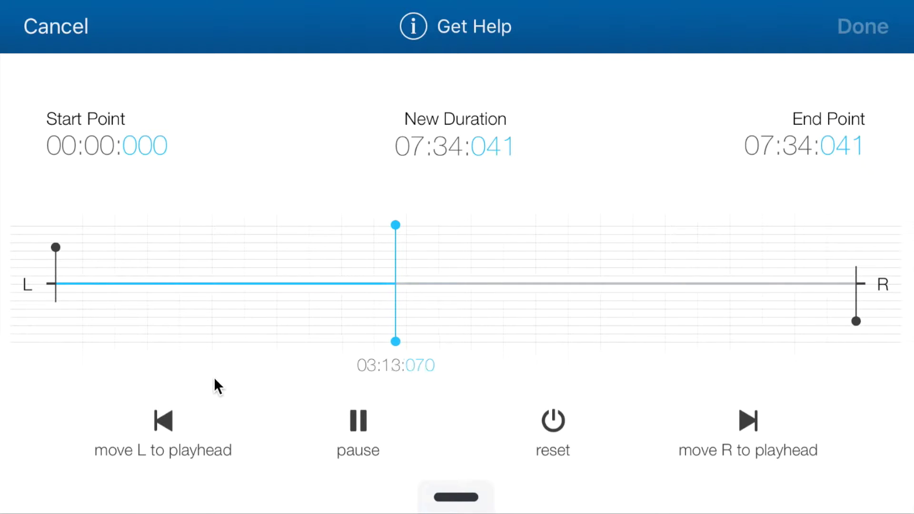
# Stop playback at 03:16:870 and drag the trim handles to 02:05:816 and 06:23:658
pyautogui.click(362, 422)
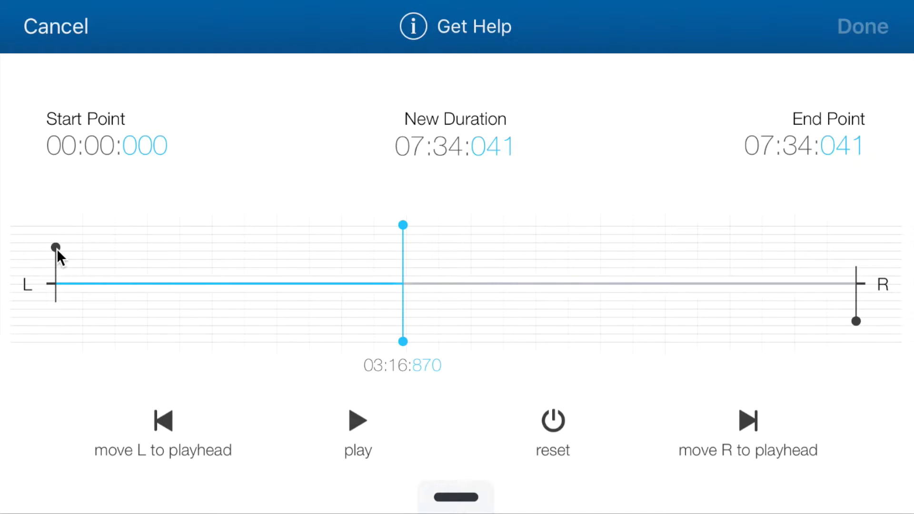
pyautogui.moveTo(56, 248); pyautogui.dragTo(221, 255)
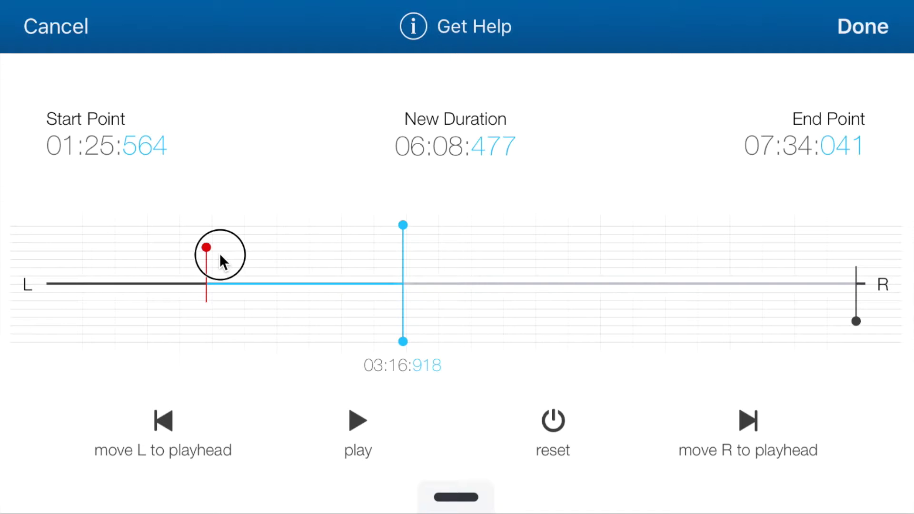
pyautogui.moveTo(220, 255); pyautogui.dragTo(244, 254)
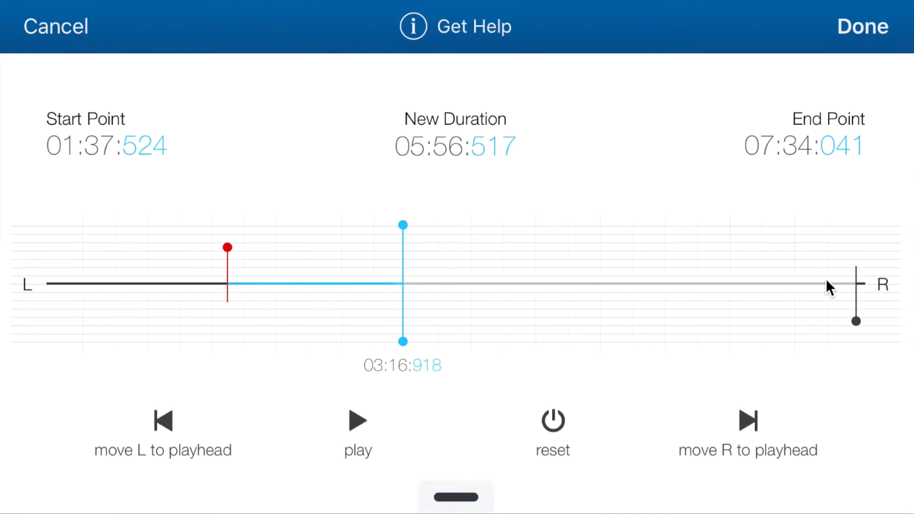
pyautogui.moveTo(857, 299); pyautogui.dragTo(718, 313)
pyautogui.moveTo(225, 271); pyautogui.dragTo(260, 266)
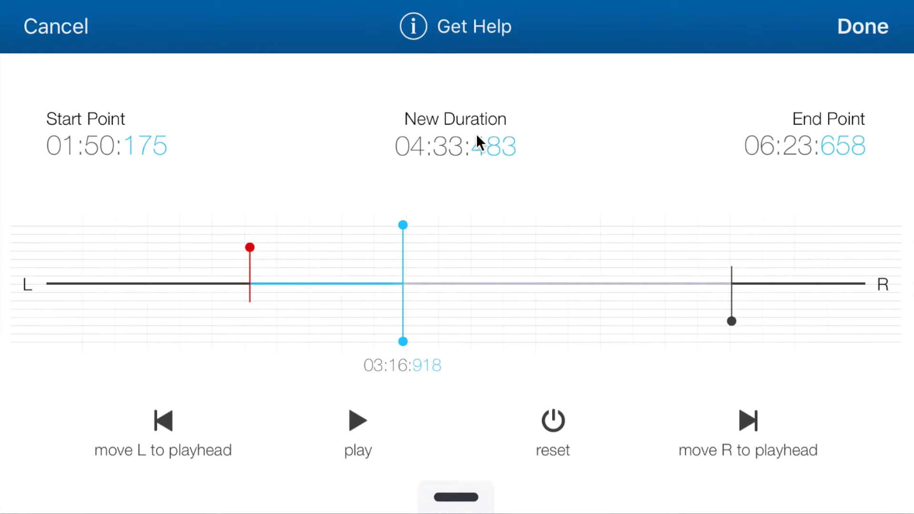
pyautogui.moveTo(251, 253); pyautogui.dragTo(291, 252)
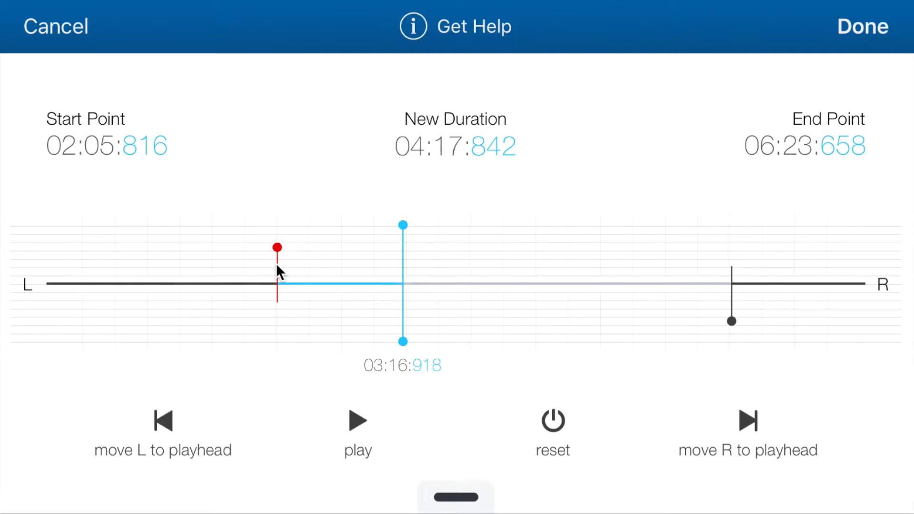
# During playback, set the start at 03:20:727 and the end at 03:43:243 from the playhead
pyautogui.click(351, 415)
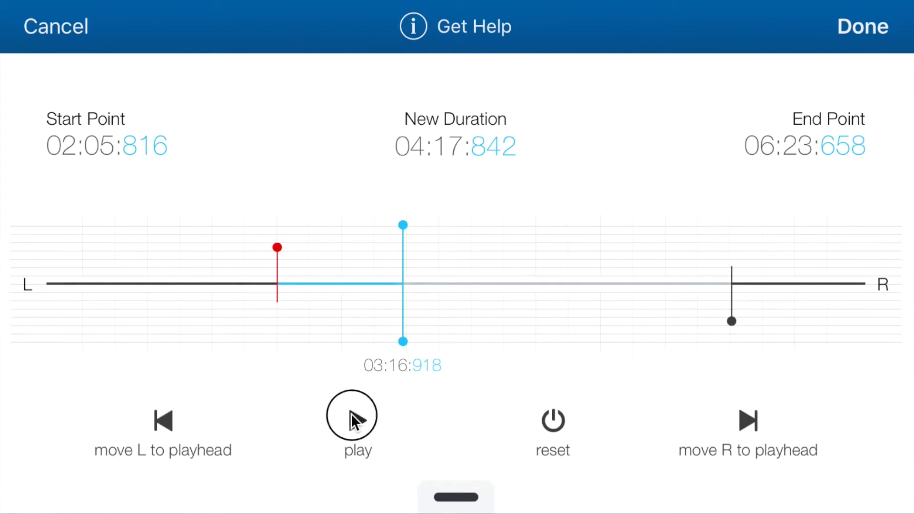
pyautogui.click(164, 420)
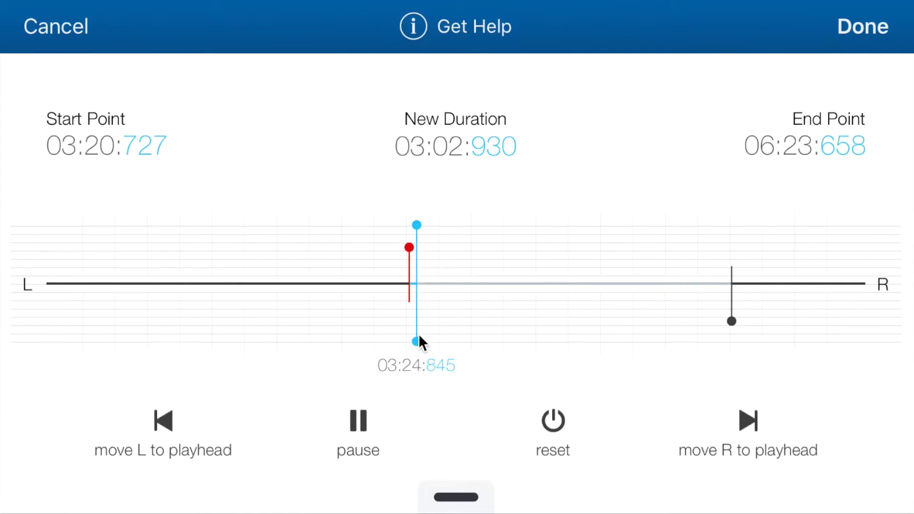
pyautogui.moveTo(416, 341); pyautogui.dragTo(442, 342)
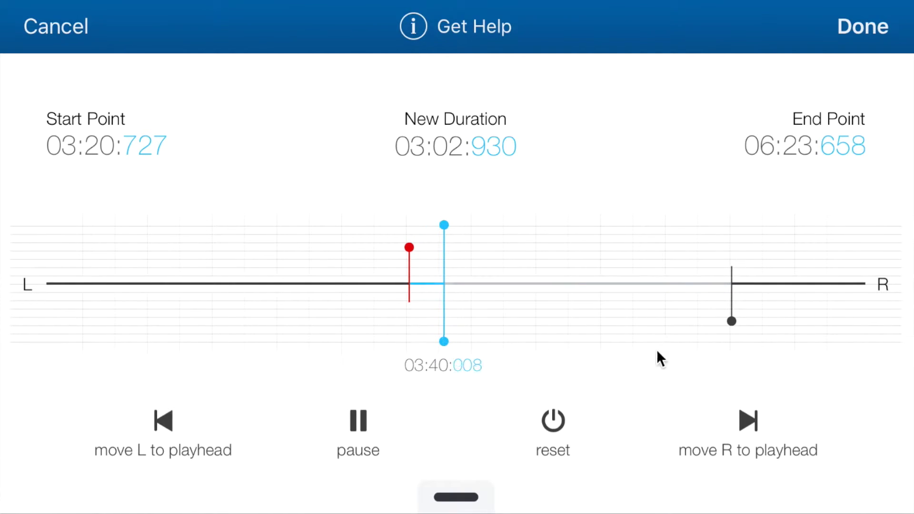
pyautogui.click(748, 421)
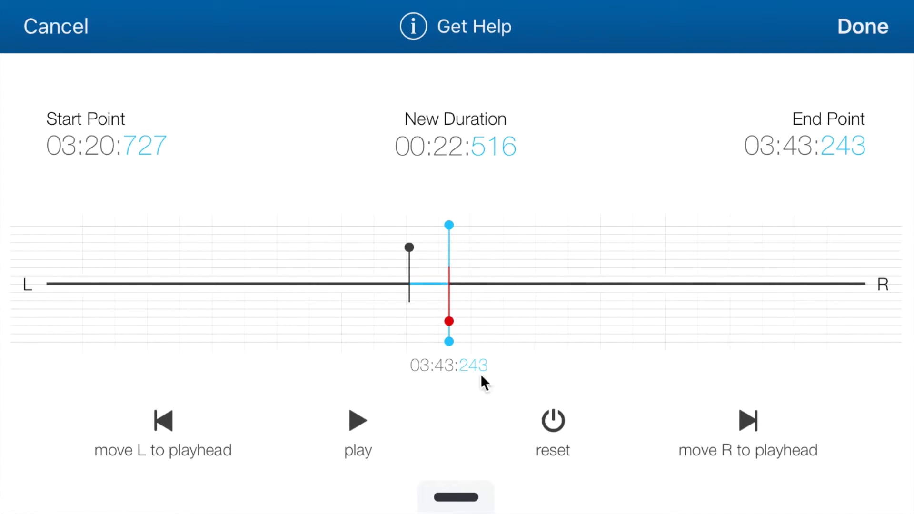
# Reset the trim back to 00:00:000–07:34:041
pyautogui.click(553, 421)
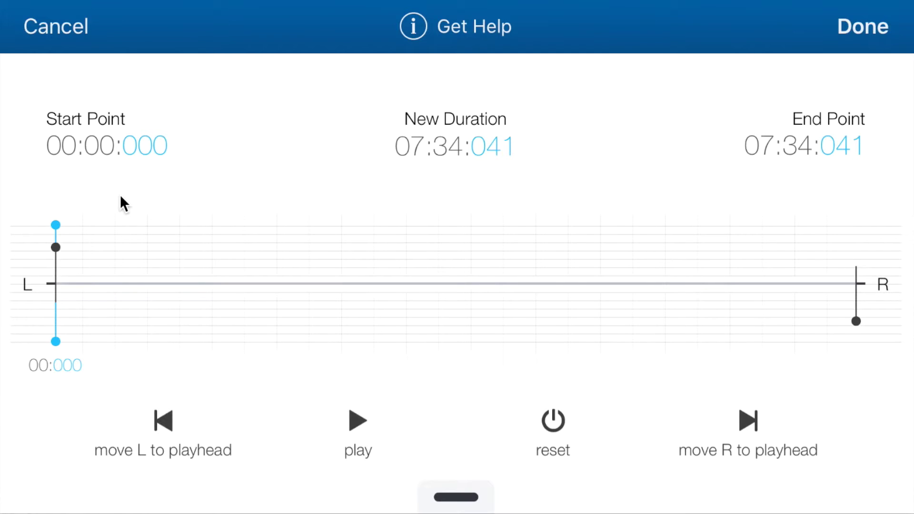
# Open the Start Point field, then reopen the End Point field showing 454.0417 for typing
pyautogui.click(94, 141)
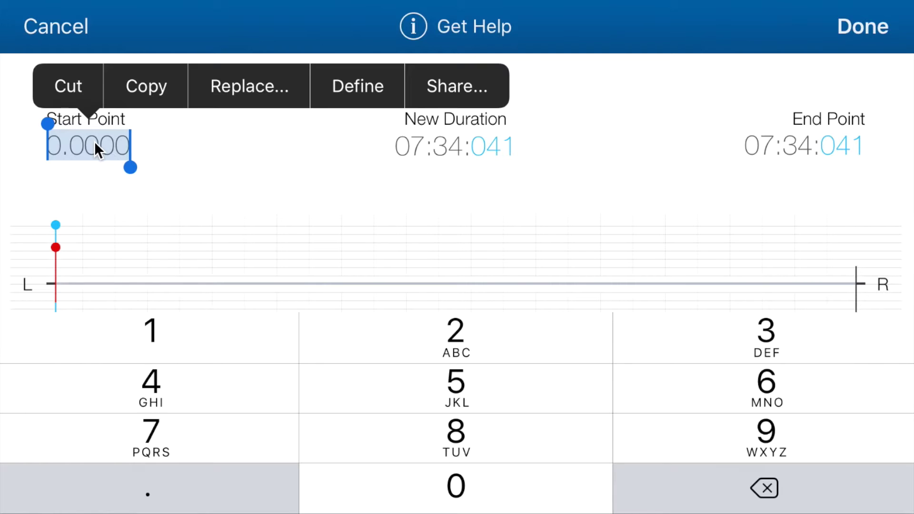
pyautogui.click(805, 142)
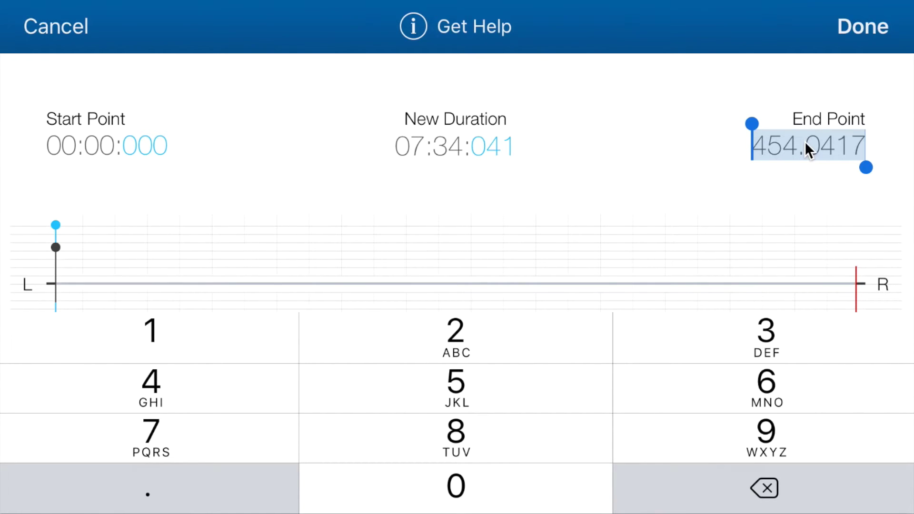
pyautogui.click(616, 144)
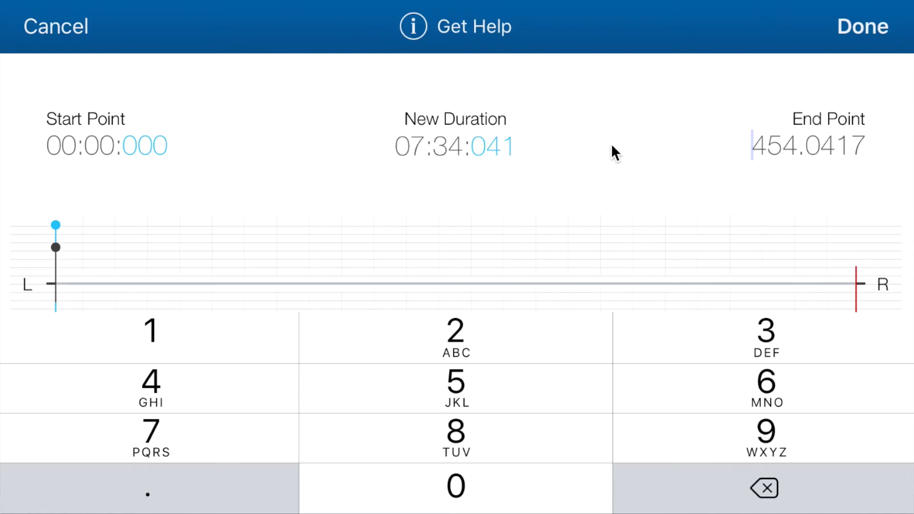
pyautogui.click(466, 128)
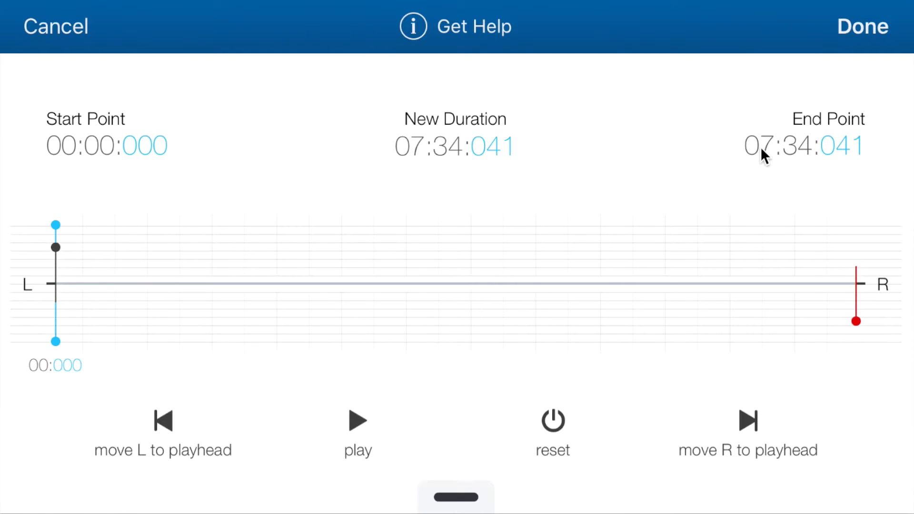
pyautogui.click(811, 142)
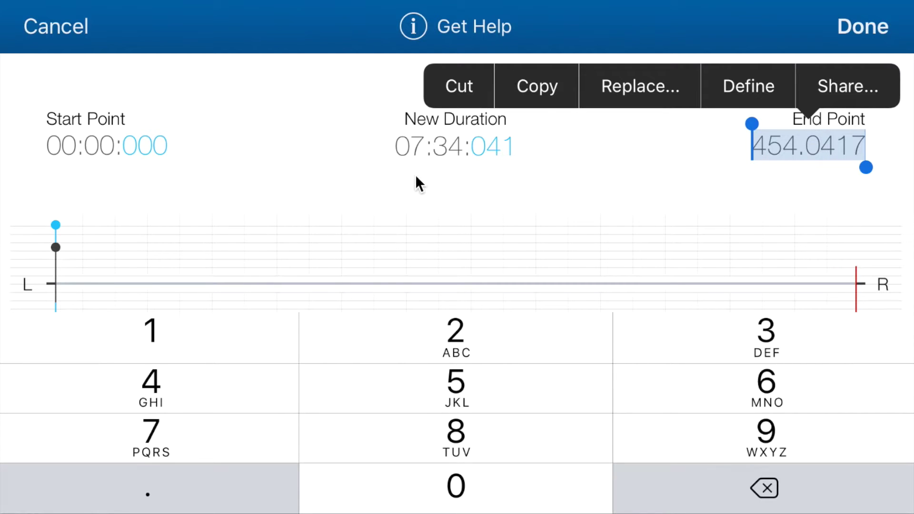
# Type 120 seconds as the start point and 180 seconds as the end point
pyautogui.click(99, 152)
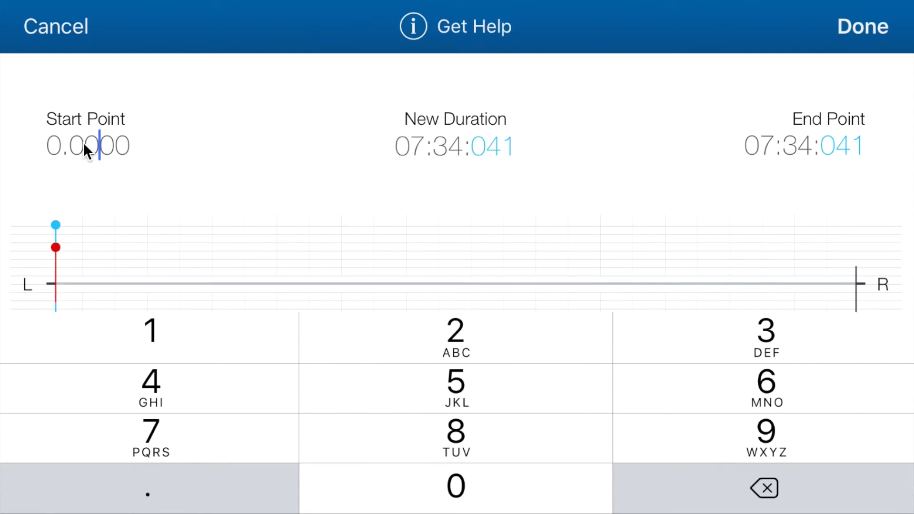
pyautogui.doubleClick(83, 143)
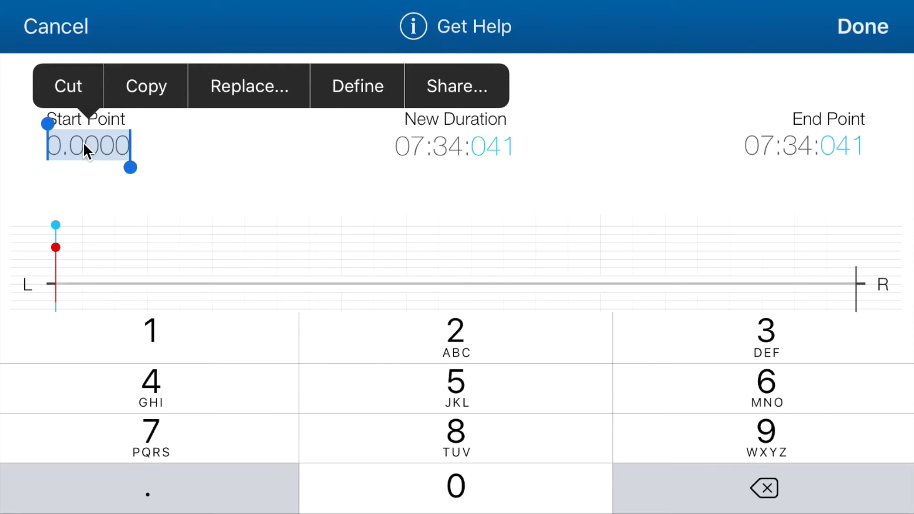
pyautogui.write('120')
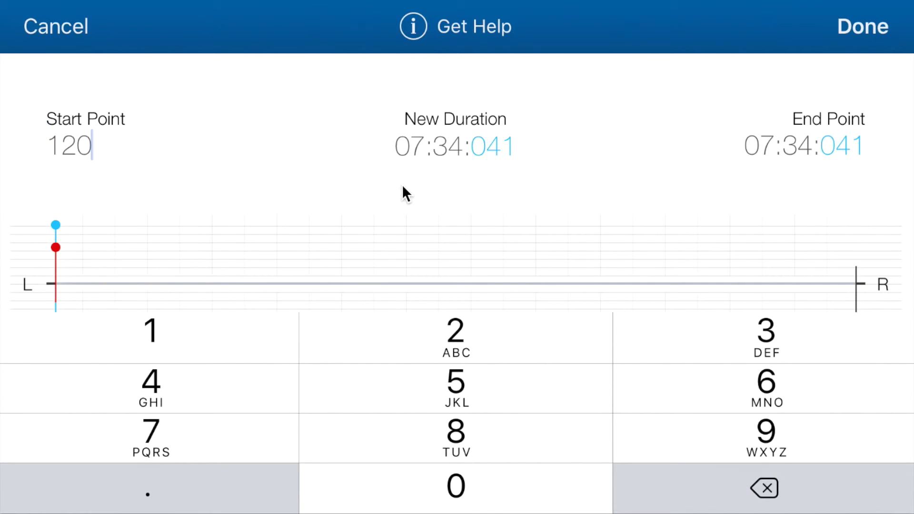
pyautogui.click(452, 119)
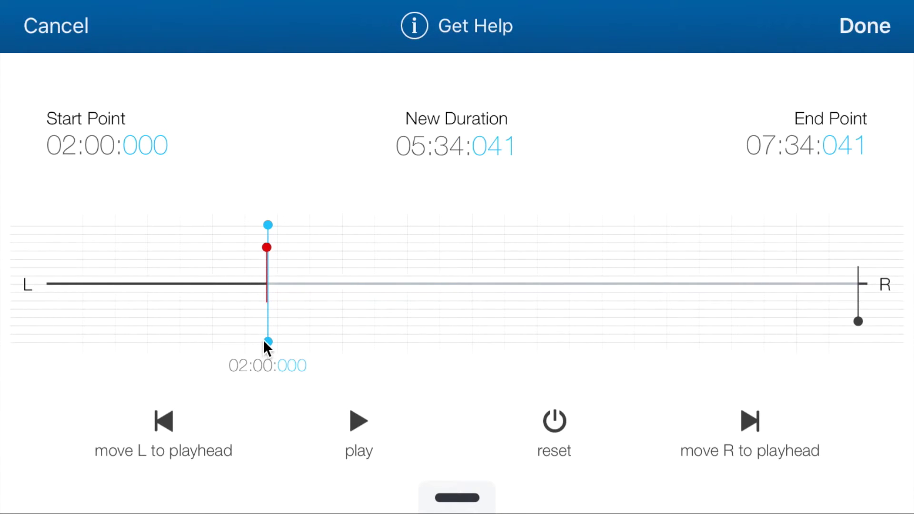
pyautogui.click(813, 144)
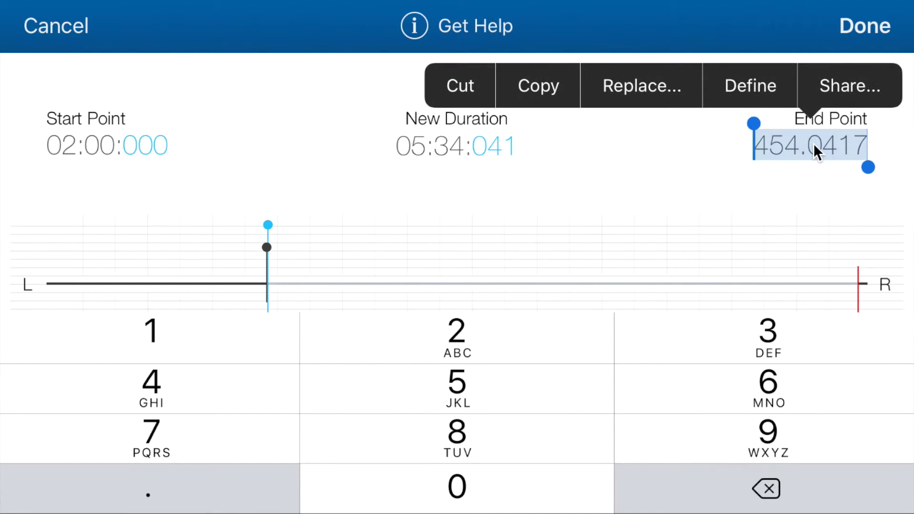
pyautogui.write('180')
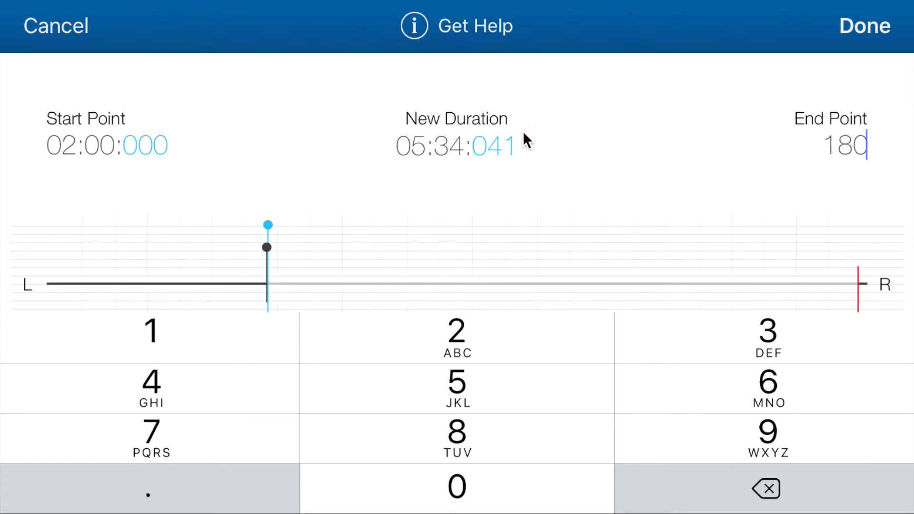
pyautogui.click(435, 135)
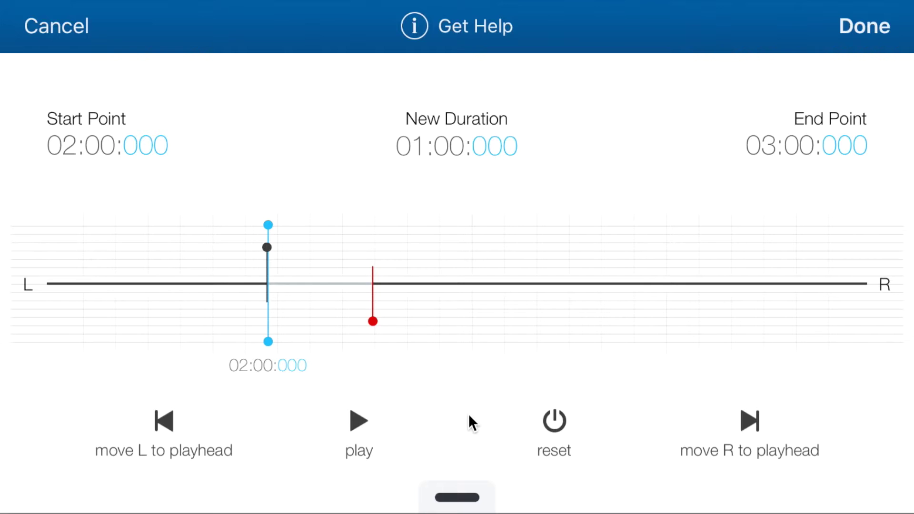
# Drag the markers to 00:17:185 and 00:34:863 in the precision scrubber, previewing then stopping playback
pyautogui.click(478, 177)
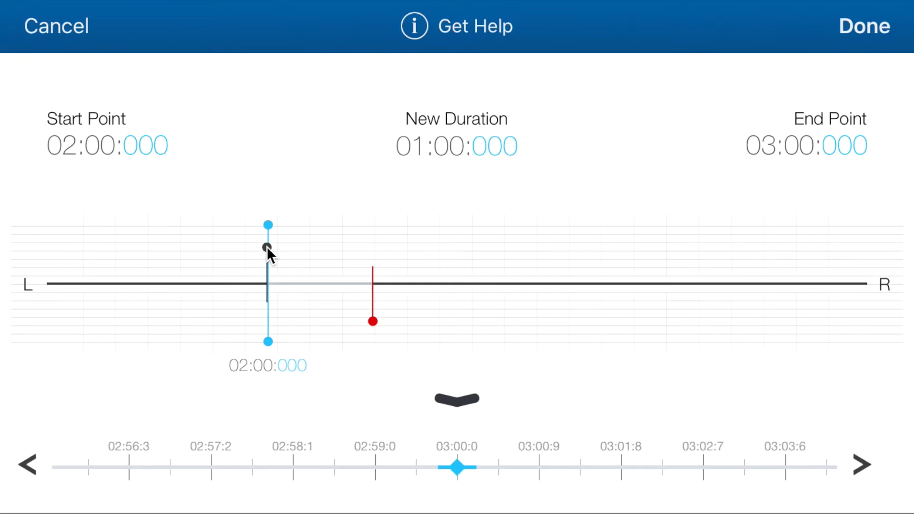
pyautogui.moveTo(267, 247); pyautogui.dragTo(67, 259)
pyautogui.moveTo(268, 225); pyautogui.dragTo(95, 241)
pyautogui.moveTo(374, 282); pyautogui.dragTo(117, 295)
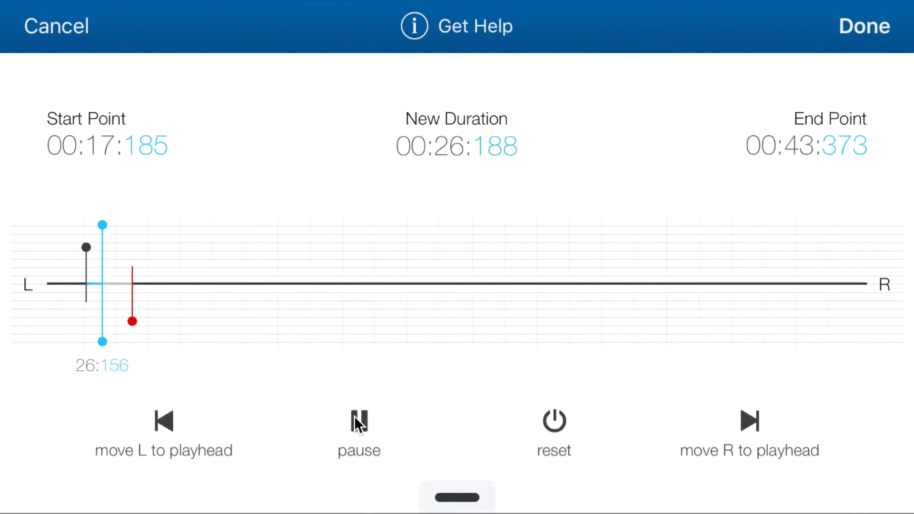
pyautogui.click(356, 418)
pyautogui.moveTo(135, 282)
pyautogui.mouseDown()
pyautogui.moveTo(149, 280)
pyautogui.moveTo(118, 284)
pyautogui.mouseUp()
pyautogui.click(353, 431)
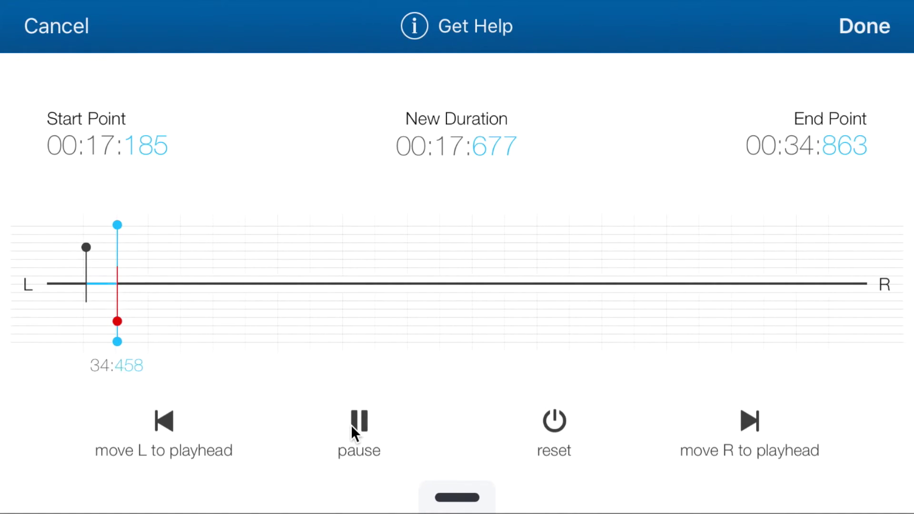
pyautogui.click(352, 421)
# Open the precision scrubber and drag the start to 00:21:182 and end to 00:33:022
pyautogui.click(457, 497)
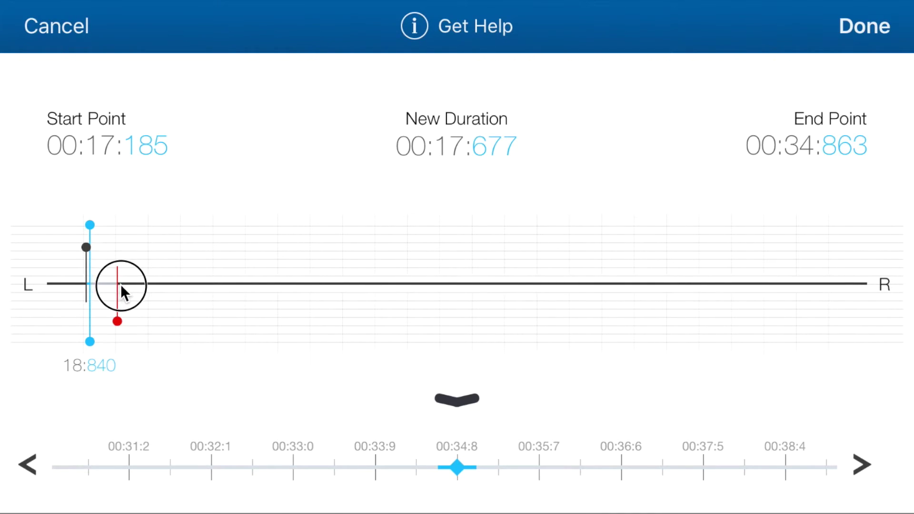
pyautogui.click(112, 296)
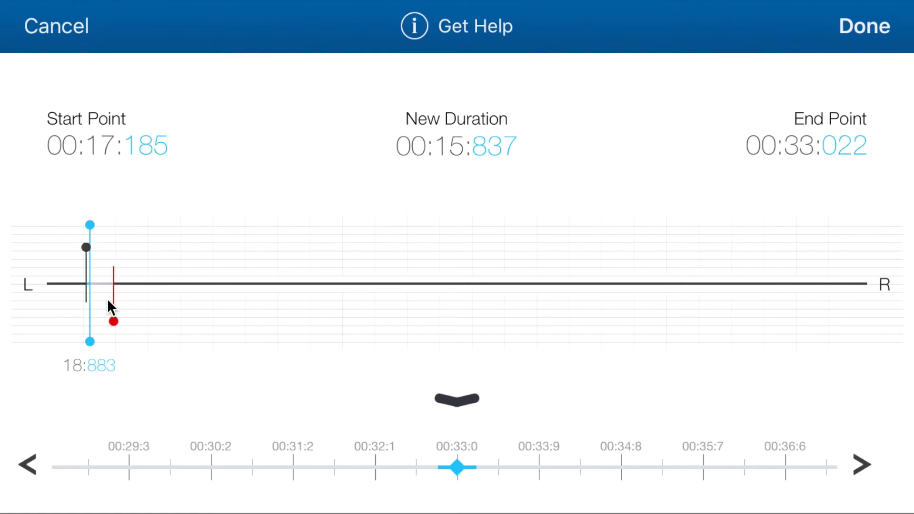
pyautogui.moveTo(112, 298); pyautogui.dragTo(157, 298)
pyautogui.moveTo(105, 284)
pyautogui.mouseDown()
pyautogui.moveTo(147, 285)
pyautogui.moveTo(72, 298)
pyautogui.moveTo(141, 293)
pyautogui.moveTo(98, 290)
pyautogui.mouseUp()
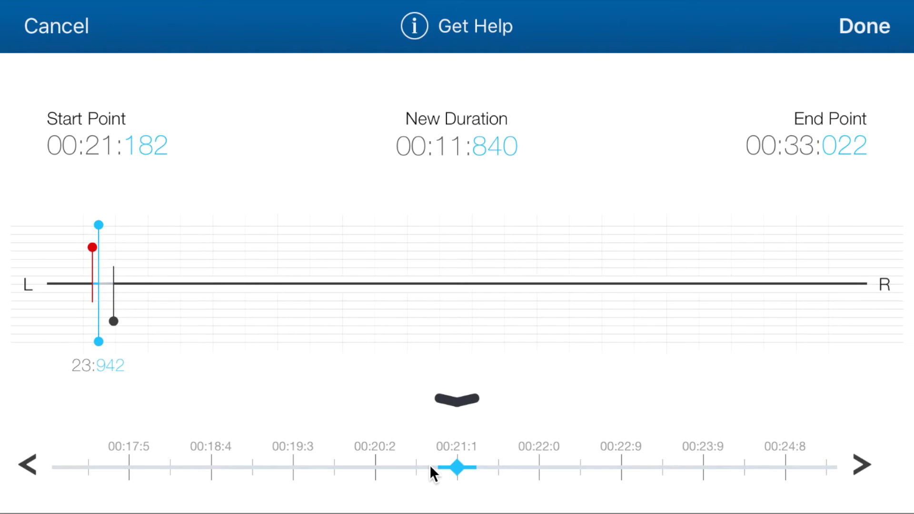
# Snap the start point to the playhead at 00:23:942 for a 00:09:080 clip, then close the scrubber
pyautogui.click(620, 467)
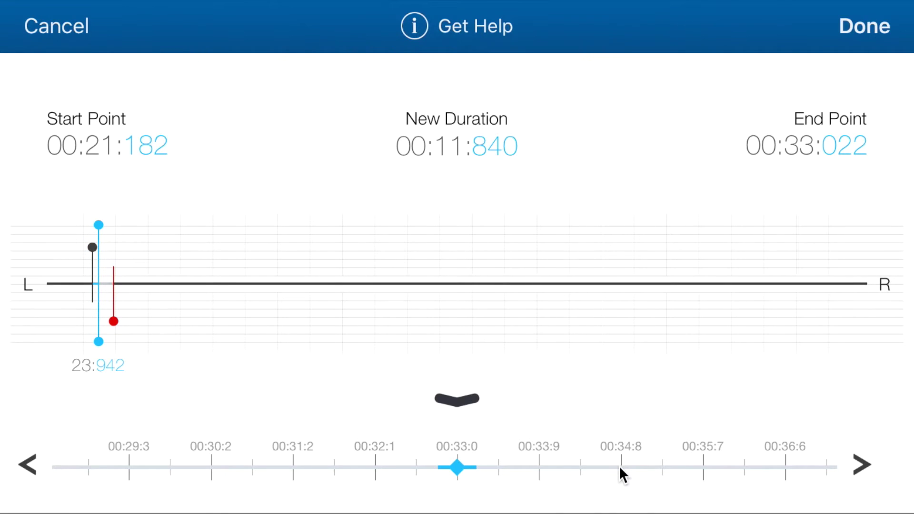
pyautogui.click(310, 464)
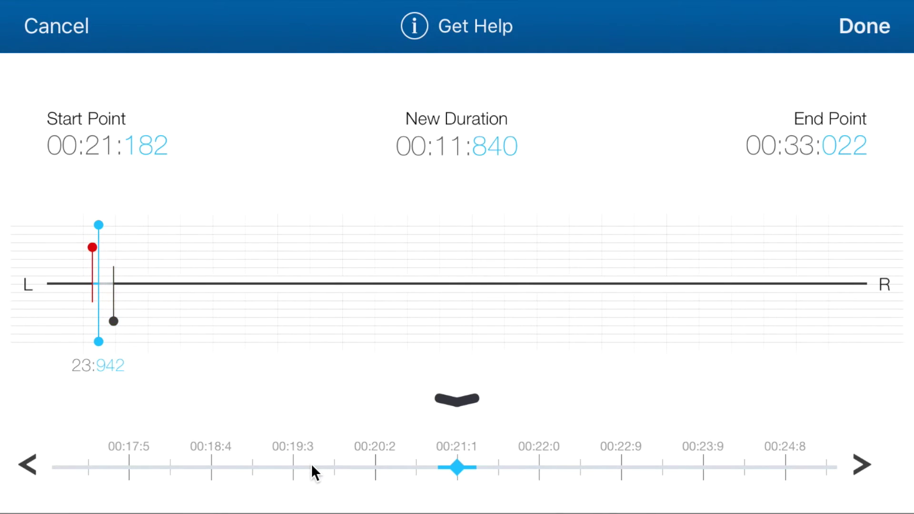
pyautogui.click(862, 465)
pyautogui.click(30, 466)
pyautogui.moveTo(219, 466); pyautogui.dragTo(305, 466)
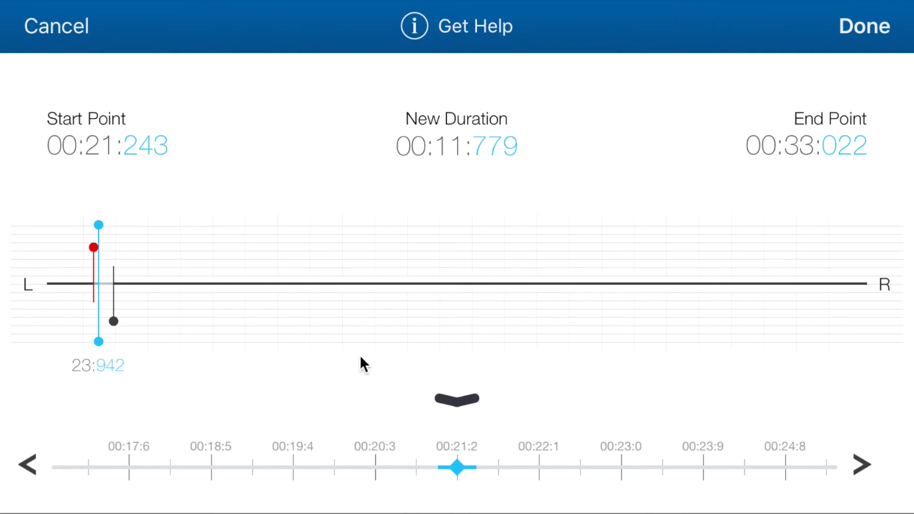
pyautogui.click(205, 281)
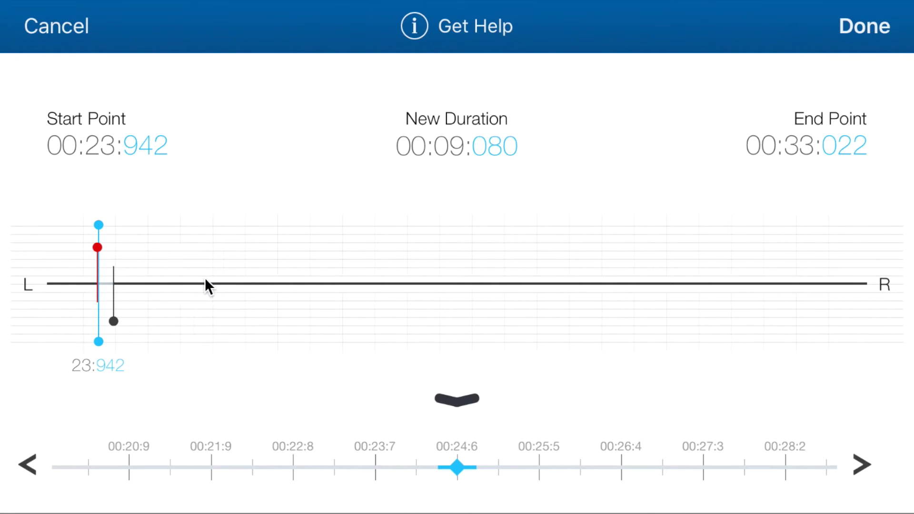
pyautogui.moveTo(511, 417); pyautogui.dragTo(491, 506)
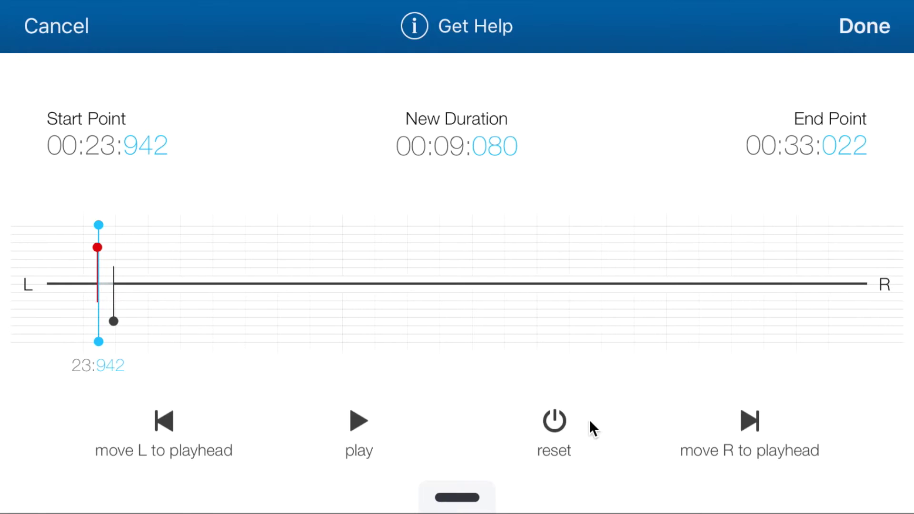
# Reset to the full 07:34:041 song, fine-tune the start to 00:17:783, and set increment factor 0.15
pyautogui.click(553, 423)
pyautogui.moveTo(422, 401); pyautogui.dragTo(425, 298)
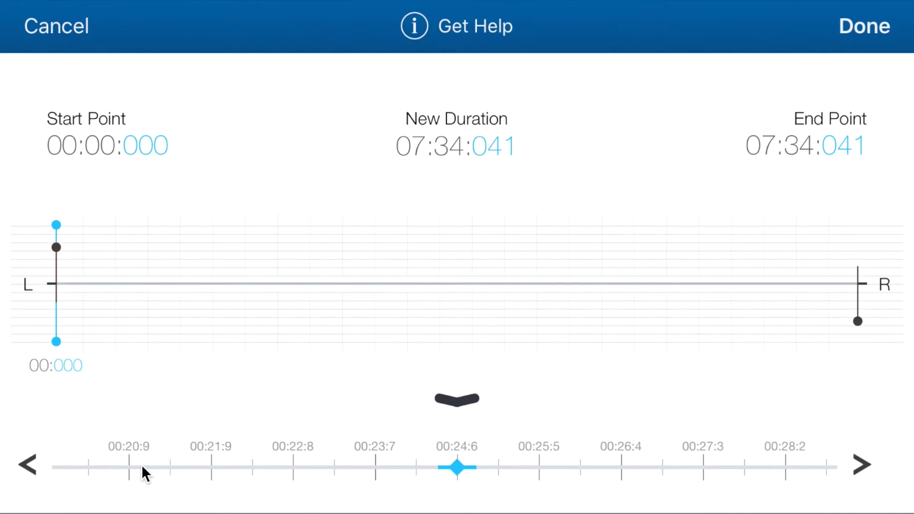
pyautogui.moveTo(141, 465); pyautogui.dragTo(743, 461)
pyautogui.moveTo(143, 460); pyautogui.dragTo(641, 450)
pyautogui.moveTo(56, 246); pyautogui.dragTo(102, 255)
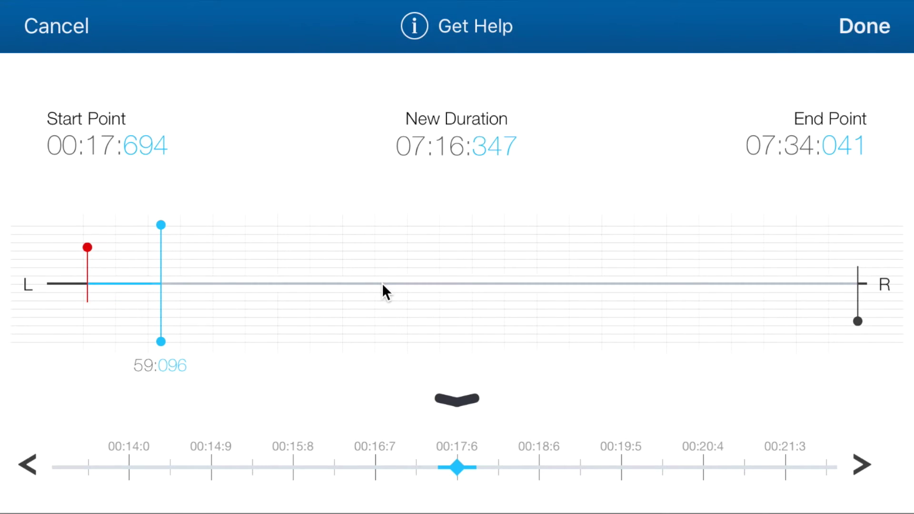
pyautogui.moveTo(257, 463); pyautogui.dragTo(375, 459)
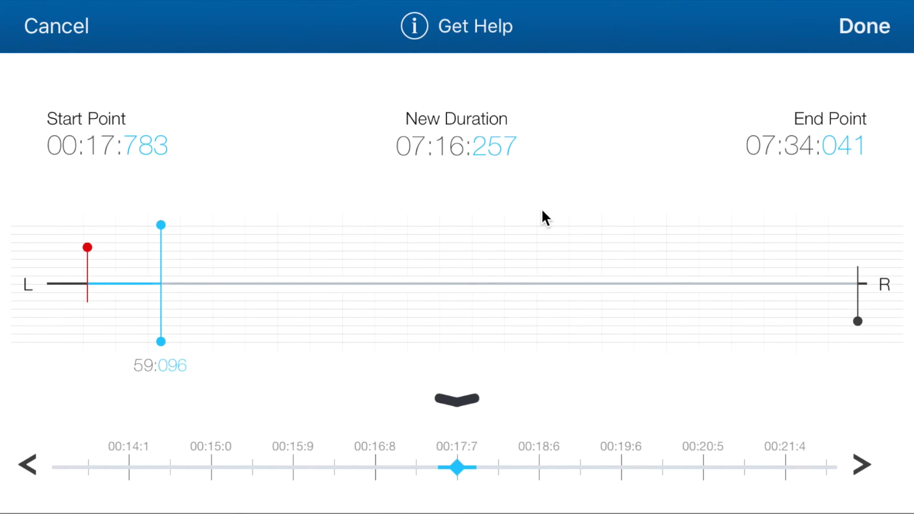
pyautogui.moveTo(512, 215); pyautogui.dragTo(517, 199)
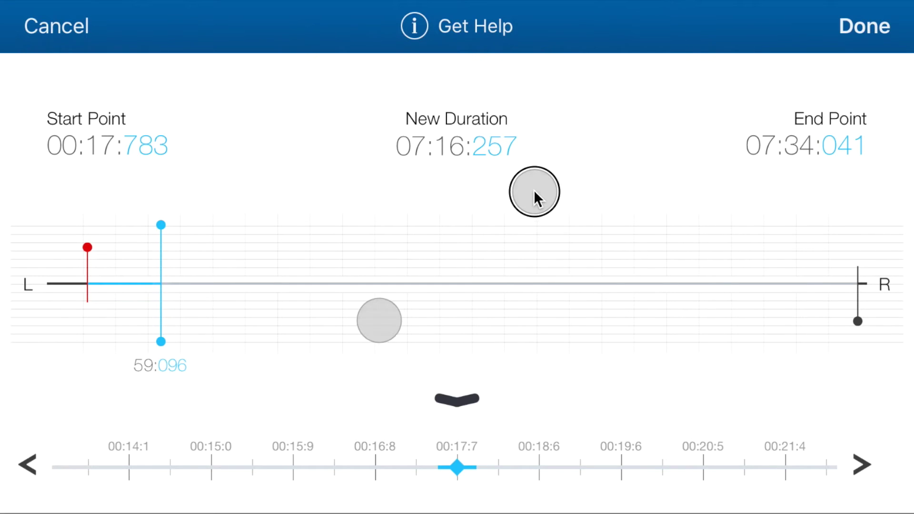
pyautogui.moveTo(532, 190); pyautogui.dragTo(497, 219)
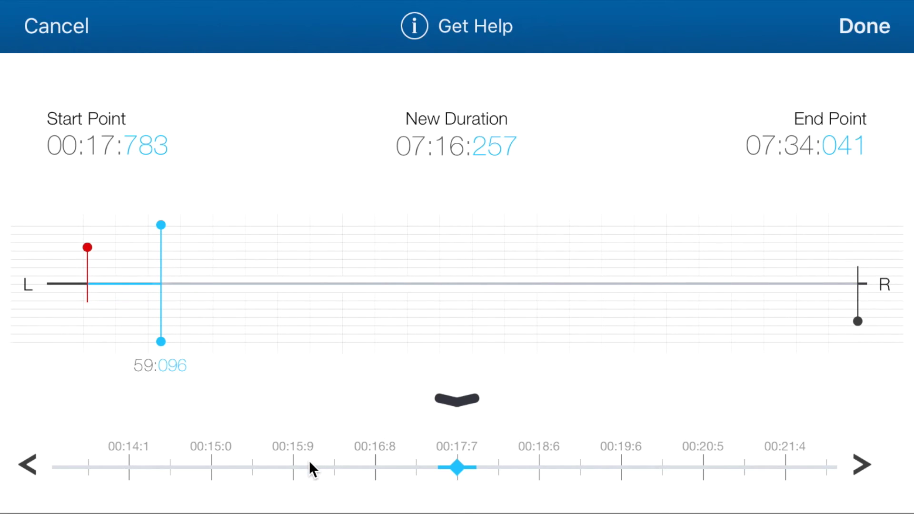
# Push the start point past 02:00 and tune the scrubber increment factor to about 46
pyautogui.moveTo(309, 461)
pyautogui.mouseDown()
pyautogui.moveTo(547, 456)
pyautogui.moveTo(512, 469)
pyautogui.moveTo(423, 476)
pyautogui.moveTo(519, 457)
pyautogui.mouseUp()
pyautogui.moveTo(506, 248); pyautogui.dragTo(526, 213)
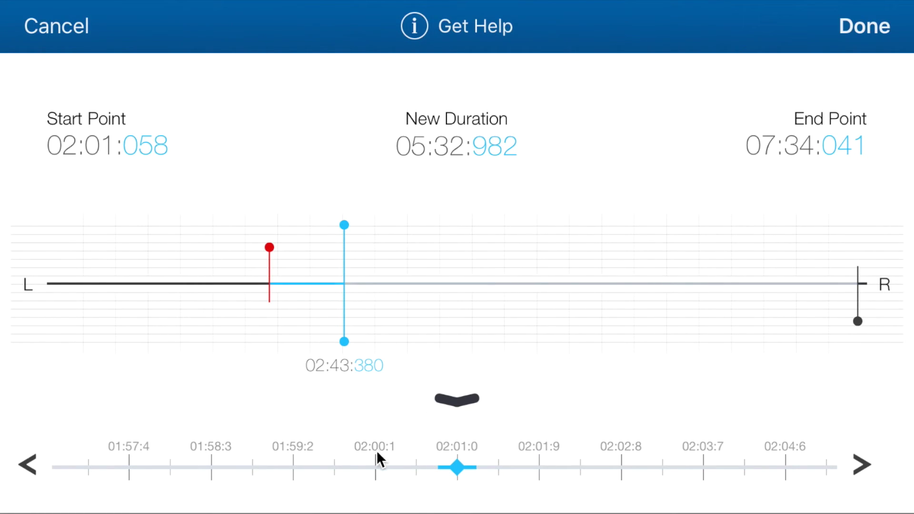
pyautogui.moveTo(380, 463); pyautogui.dragTo(406, 460)
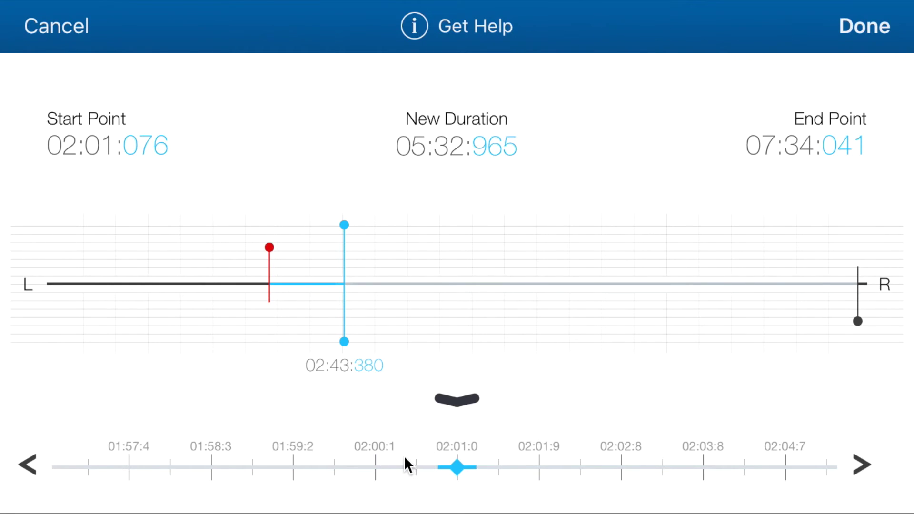
pyautogui.moveTo(537, 195); pyautogui.dragTo(524, 204)
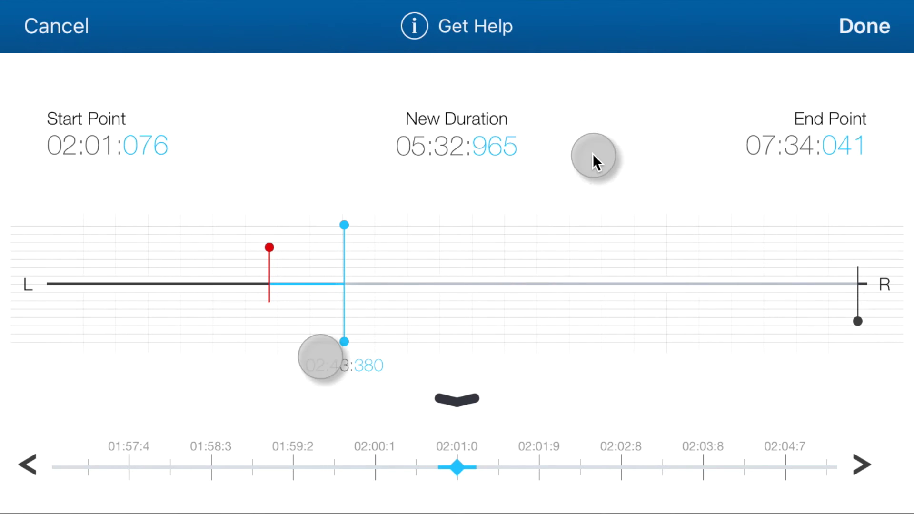
pyautogui.moveTo(590, 154); pyautogui.dragTo(585, 162)
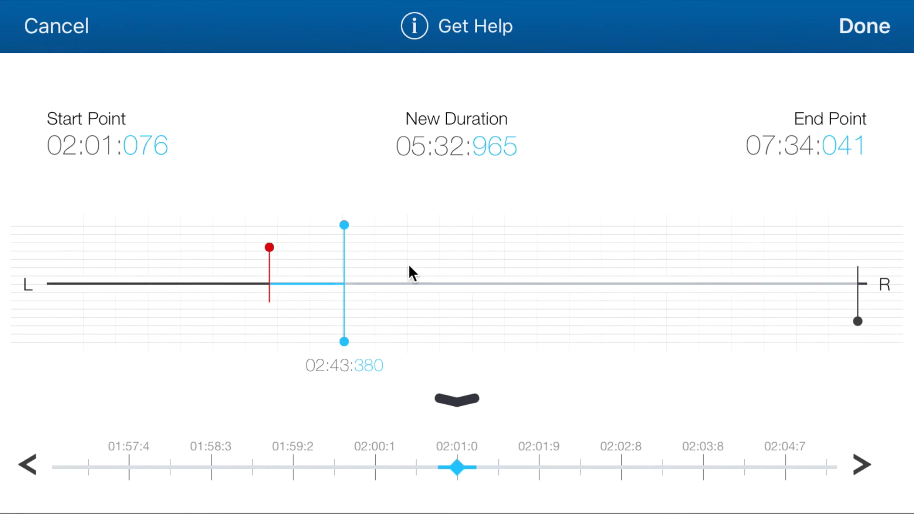
# Bring the start back and step it up to 00:19:060, with the playhead beside it
pyautogui.moveTo(268, 249); pyautogui.dragTo(67, 276)
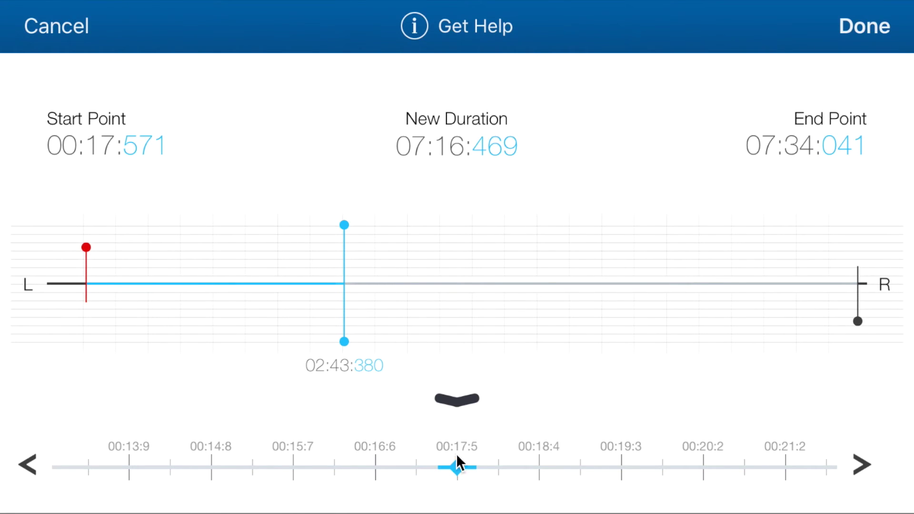
pyautogui.moveTo(455, 458); pyautogui.dragTo(633, 460)
pyautogui.moveTo(432, 470); pyautogui.dragTo(619, 464)
pyautogui.moveTo(408, 465)
pyautogui.mouseDown()
pyautogui.moveTo(653, 461)
pyautogui.moveTo(388, 466)
pyautogui.moveTo(438, 466)
pyautogui.moveTo(425, 467)
pyautogui.mouseUp()
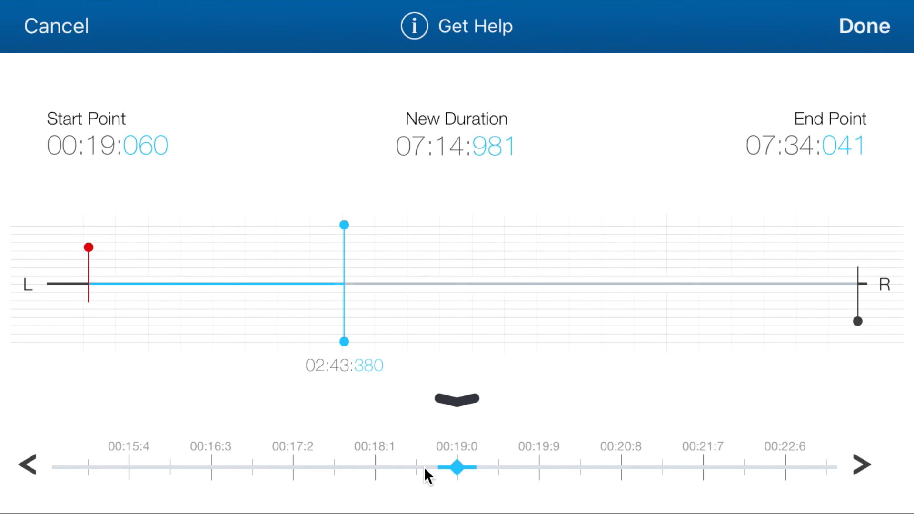
pyautogui.moveTo(343, 227); pyautogui.dragTo(104, 233)
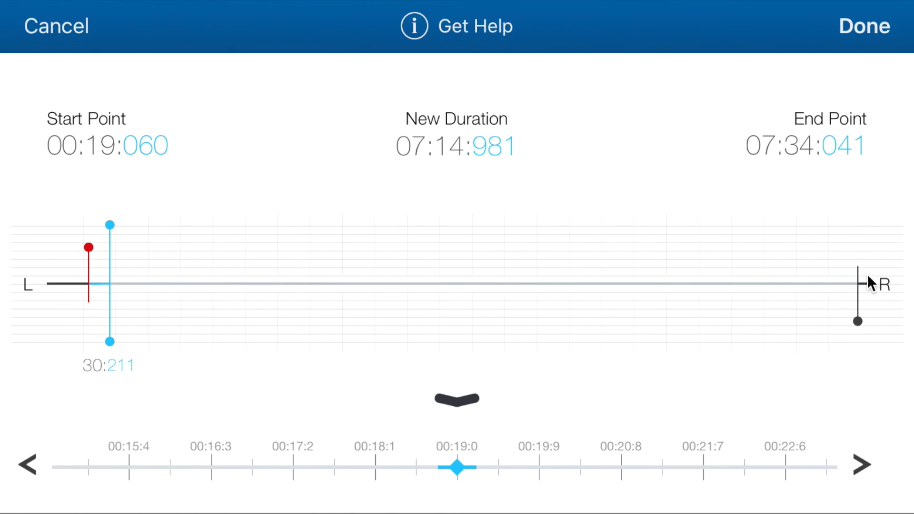
# Pause playback and bring back the precision scrubber
pyautogui.moveTo(537, 502); pyautogui.dragTo(392, 472)
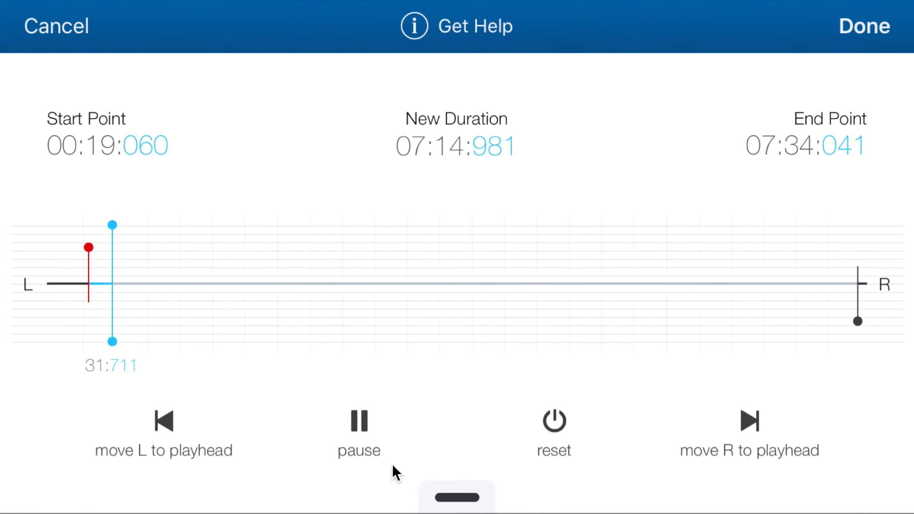
pyautogui.click(359, 422)
pyautogui.moveTo(453, 432); pyautogui.dragTo(595, 433)
# Fine-tune the end point to 00:34:082 with increment-factor changes, giving a 00:15:022 clip
pyautogui.moveTo(858, 285)
pyautogui.mouseDown()
pyautogui.moveTo(698, 278)
pyautogui.moveTo(302, 309)
pyautogui.moveTo(85, 308)
pyautogui.mouseUp()
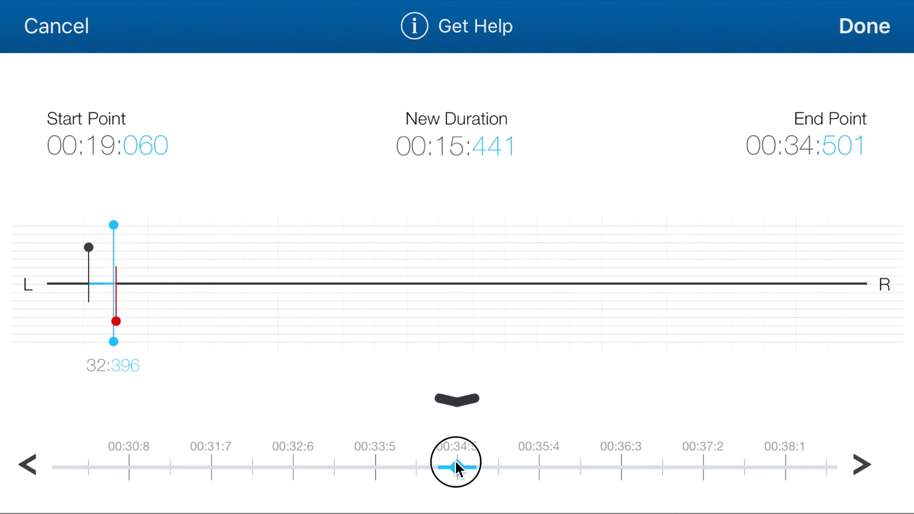
pyautogui.moveTo(456, 461); pyautogui.dragTo(248, 471)
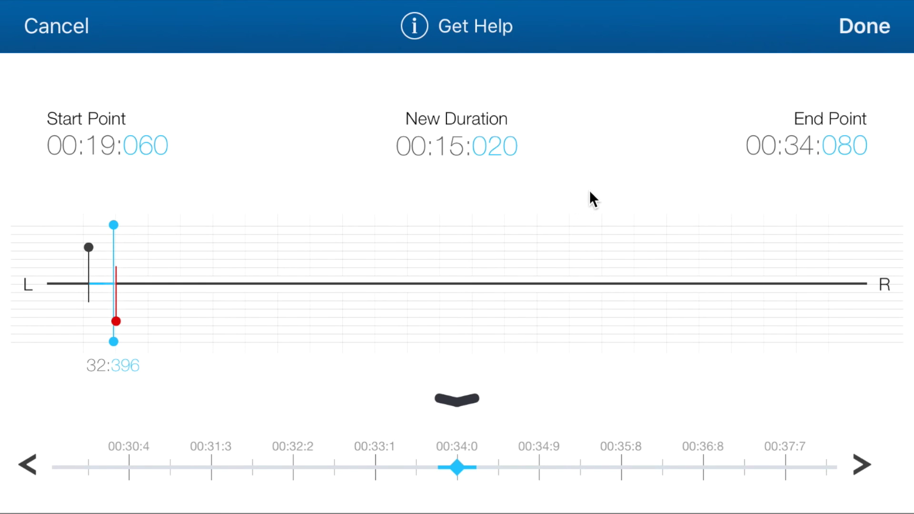
pyautogui.moveTo(585, 189); pyautogui.dragTo(554, 206)
pyautogui.moveTo(430, 467); pyautogui.dragTo(435, 468)
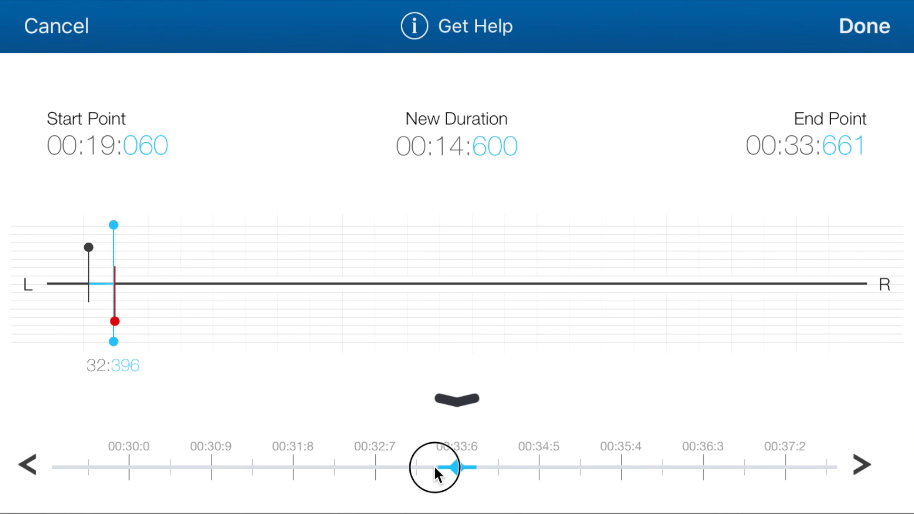
pyautogui.moveTo(487, 216); pyautogui.dragTo(574, 159)
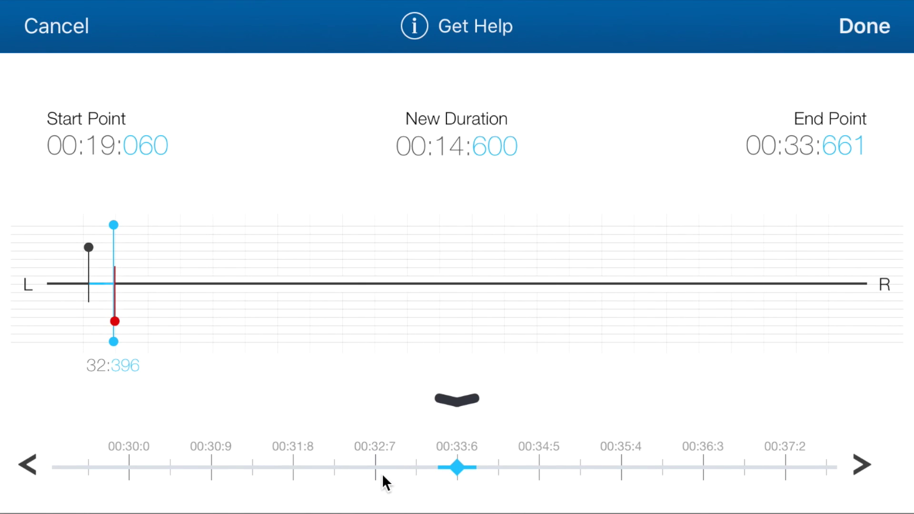
pyautogui.moveTo(375, 465); pyautogui.dragTo(570, 467)
pyautogui.moveTo(310, 464); pyautogui.dragTo(349, 461)
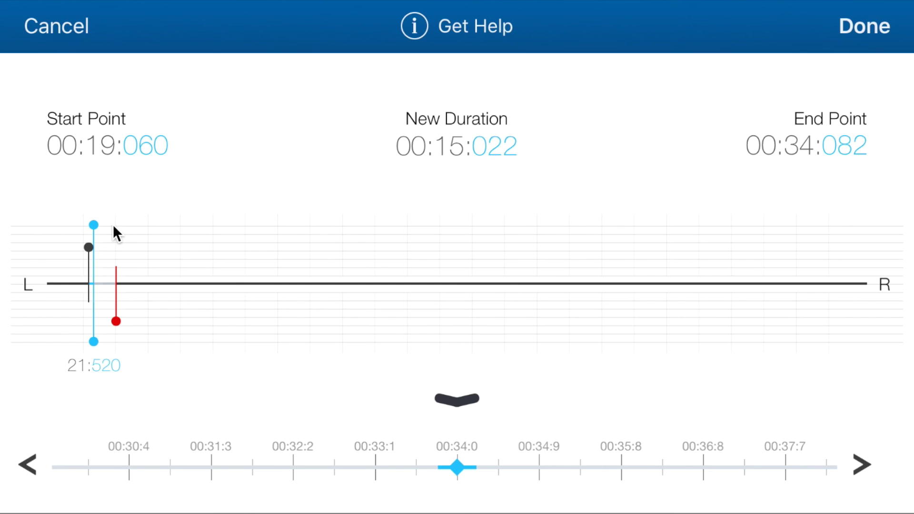
pyautogui.moveTo(424, 401); pyautogui.dragTo(399, 482)
# Stop the preview and restore the precision scrubber, keeping the 00:19:060–00:34:082 trim
pyautogui.click(360, 424)
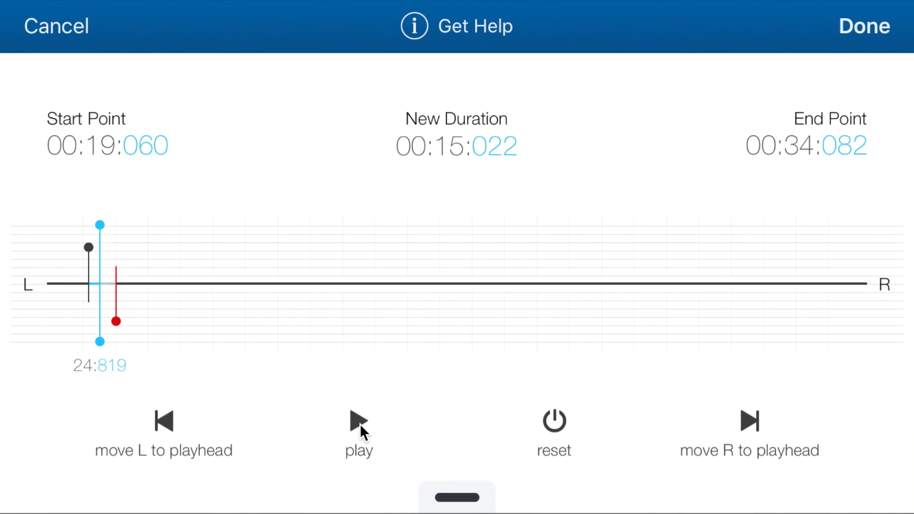
pyautogui.moveTo(424, 495); pyautogui.dragTo(421, 402)
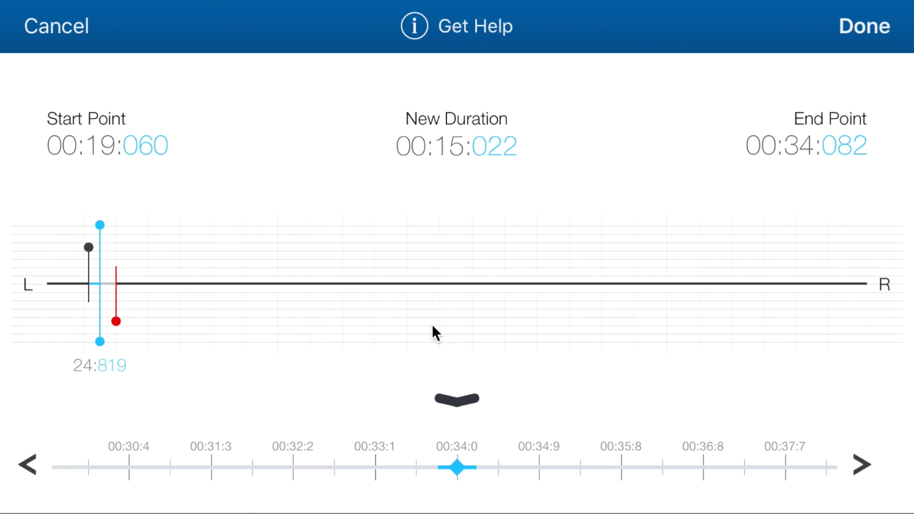